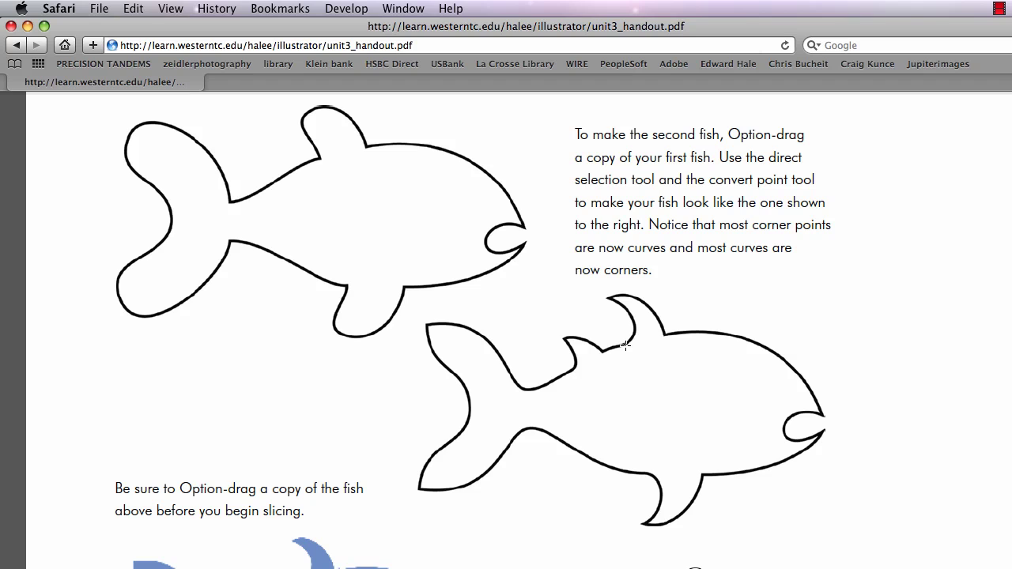
Step: After reviewing the fish handout in Safari, show all desktops to reach Illustrator
{"action": "key", "text": "F8"}
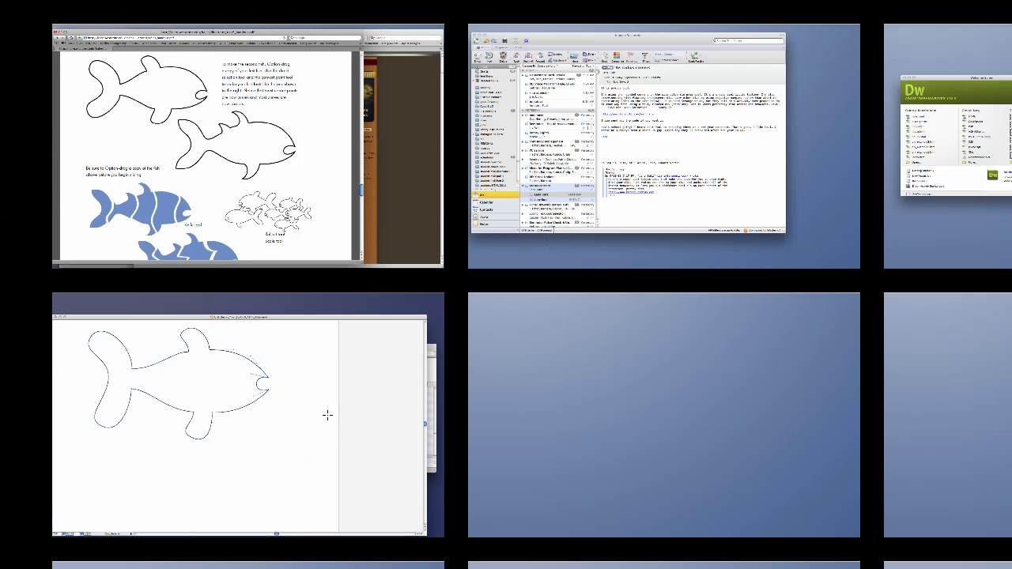
Step: In Illustrator, Option-drag a second copy of the outlined fish
{"action": "left_click", "coordinate": [329, 420]}
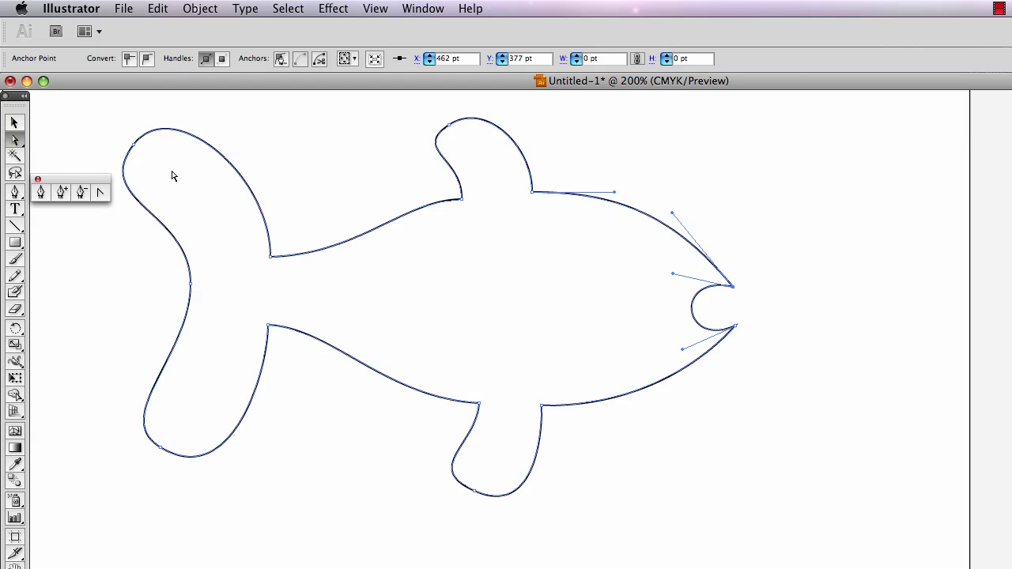
{"action": "left_click", "coordinate": [14, 123]}
{"action": "left_click", "coordinate": [510, 309]}
{"action": "left_click_drag", "start_coordinate": [538, 335], "coordinate": [343, 137]}
{"action": "left_click_drag", "start_coordinate": [391, 173], "coordinate": [657, 423]}
{"action": "left_click_drag", "start_coordinate": [541, 252], "coordinate": [542, 252]}
Step: Move the other fish far to the upper left and deselect
{"action": "left_click_drag", "start_coordinate": [444, 90], "coordinate": [121, 207]}
{"action": "left_click_drag", "start_coordinate": [423, 128], "coordinate": [134, 137]}
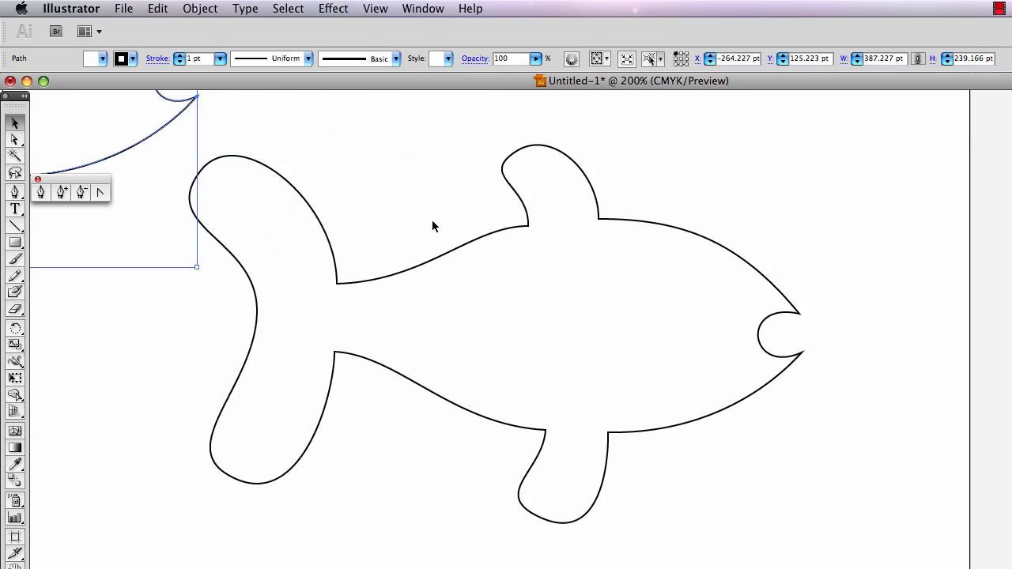
{"action": "left_click", "coordinate": [476, 207]}
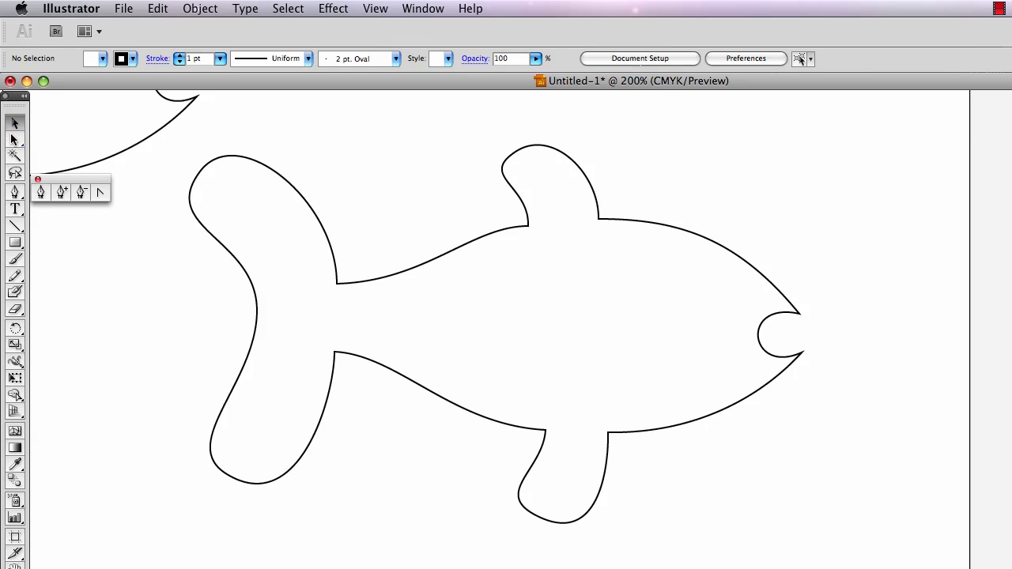
Step: Convert the dorsal fin's top anchor and drag its handle into a sharp backward hook
{"action": "left_click", "coordinate": [13, 139]}
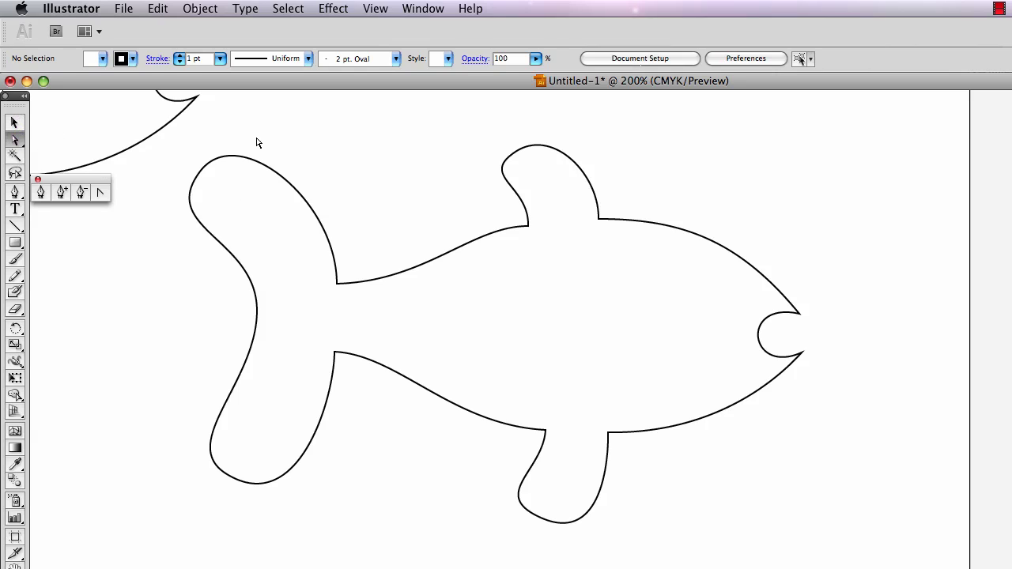
{"action": "left_click", "coordinate": [515, 152]}
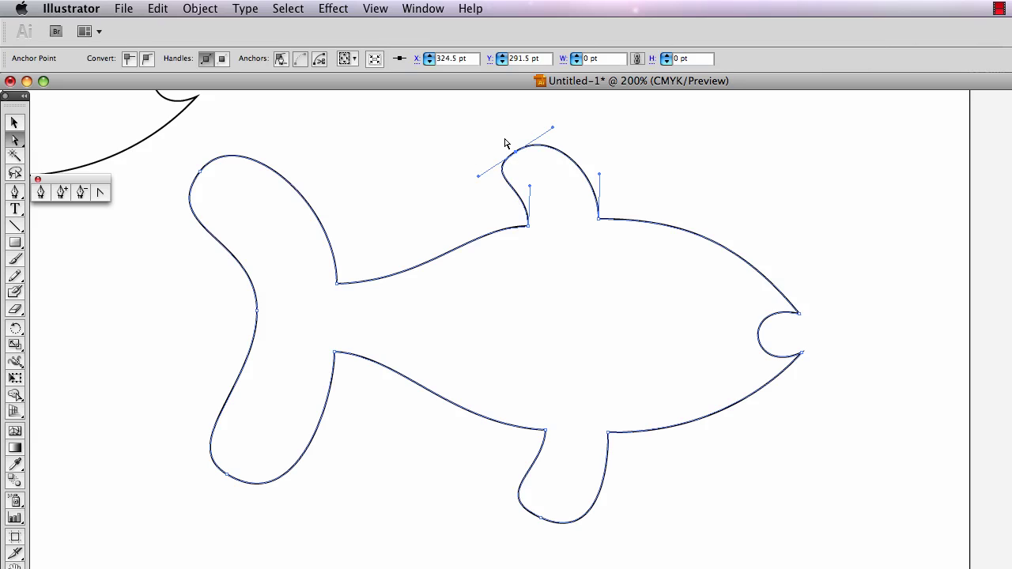
{"action": "left_click", "coordinate": [102, 193]}
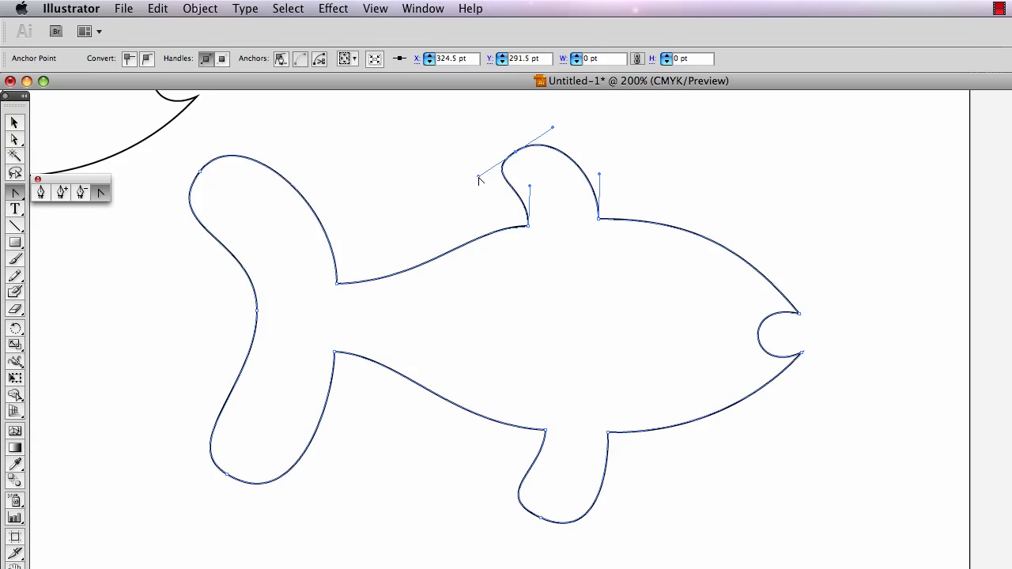
{"action": "left_click_drag", "start_coordinate": [479, 177], "coordinate": [558, 160]}
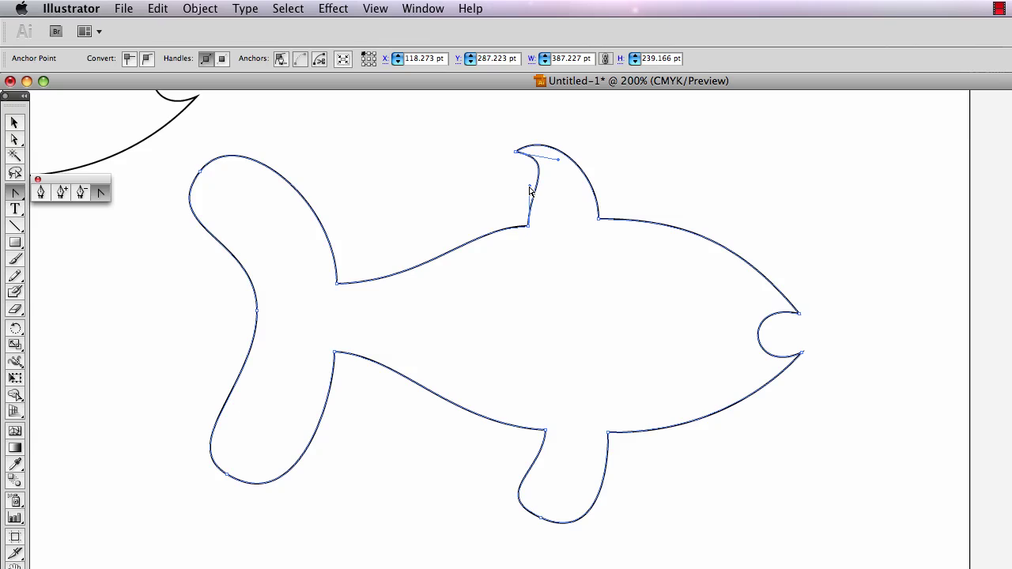
{"action": "mouse_move", "coordinate": [532, 190]}
{"action": "left_mouse_down"}
{"action": "mouse_move", "coordinate": [549, 215]}
{"action": "mouse_move", "coordinate": [502, 195]}
{"action": "mouse_move", "coordinate": [548, 210]}
{"action": "mouse_move", "coordinate": [538, 199]}
{"action": "left_mouse_up"}
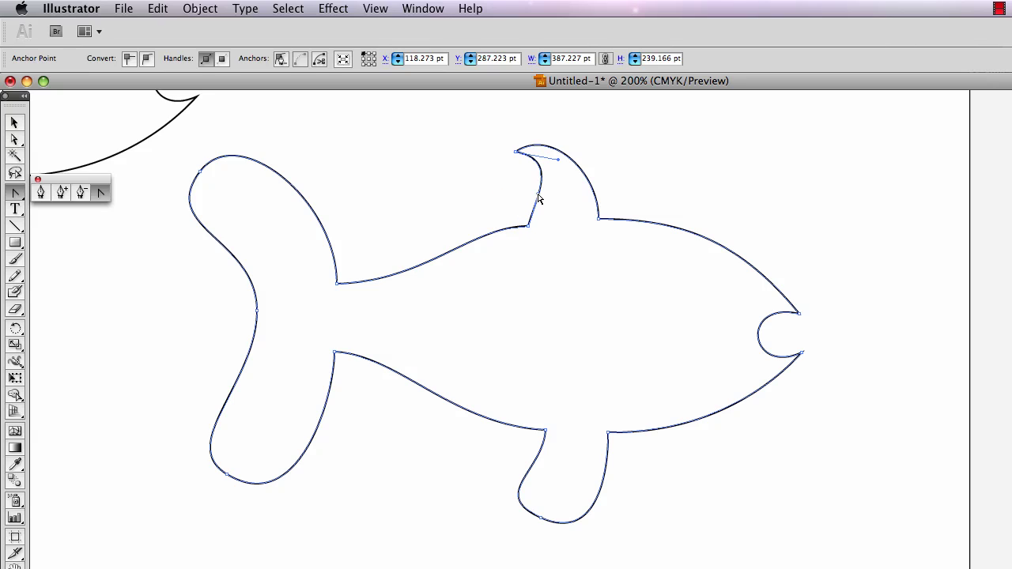
Step: Pull smooth handles from the tail-top, fin-base and tail-junction anchors to curve the back
{"action": "left_click", "coordinate": [203, 168]}
{"action": "mouse_move", "coordinate": [238, 122]}
{"action": "left_mouse_down"}
{"action": "mouse_move", "coordinate": [247, 130]}
{"action": "mouse_move", "coordinate": [238, 124]}
{"action": "left_mouse_up"}
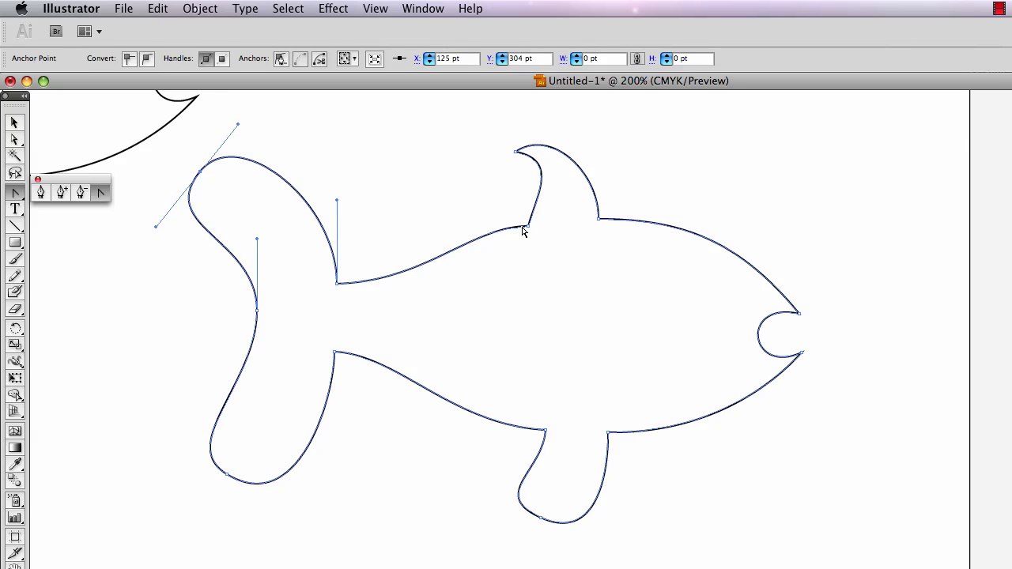
{"action": "left_click_drag", "start_coordinate": [529, 227], "coordinate": [483, 259]}
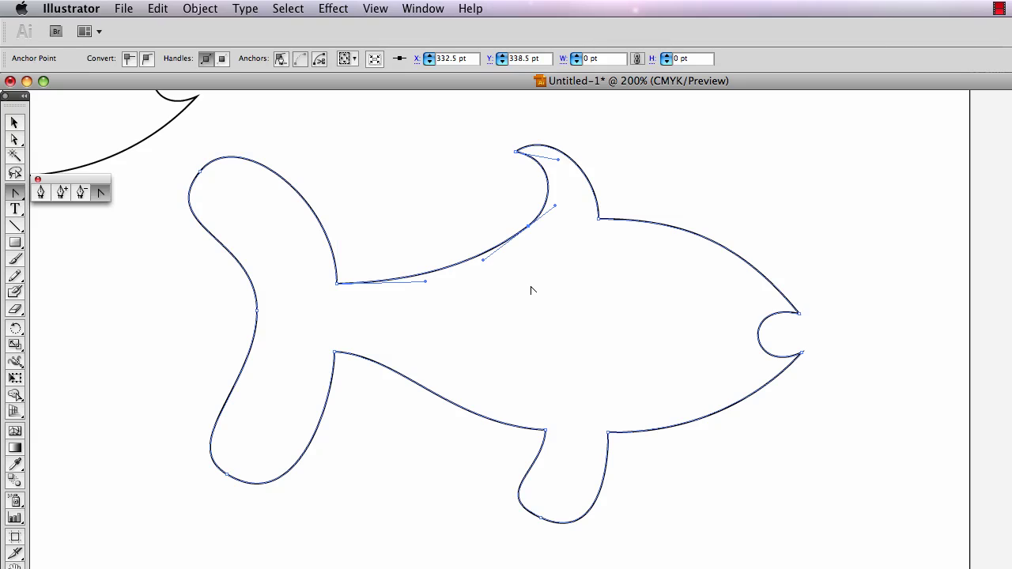
{"action": "left_click_drag", "start_coordinate": [532, 291], "coordinate": [514, 275]}
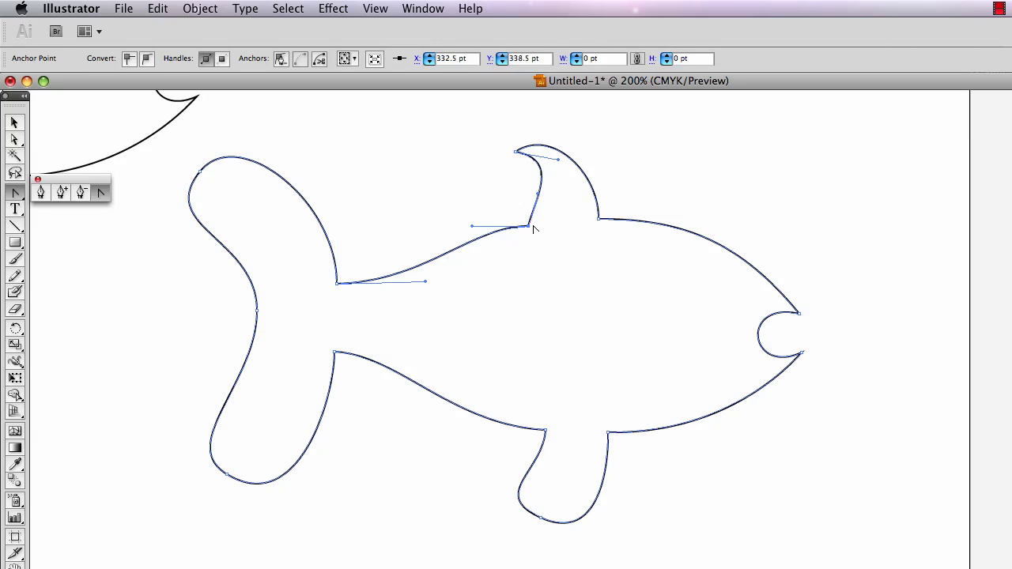
{"action": "left_click_drag", "start_coordinate": [529, 227], "coordinate": [487, 227]}
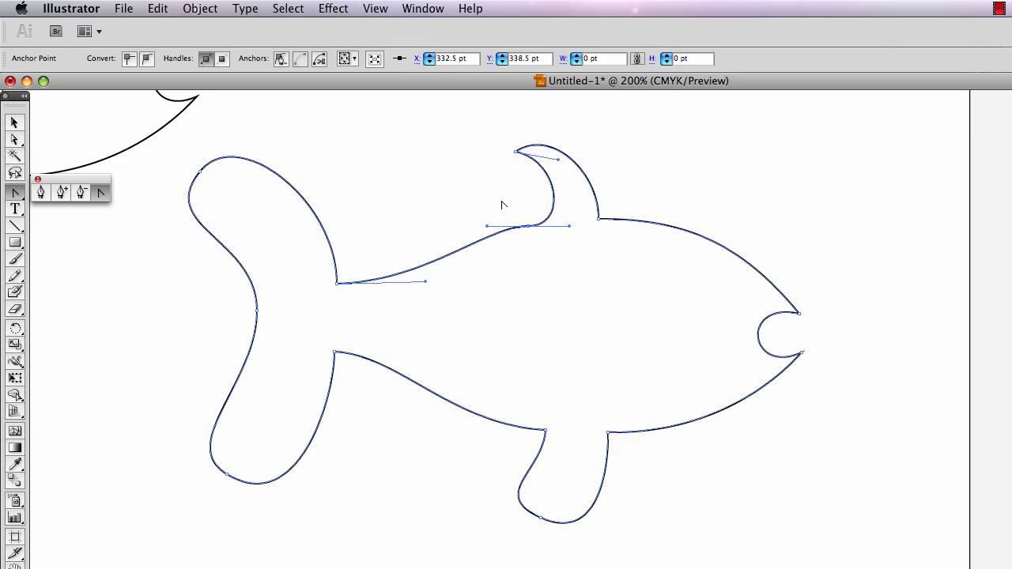
{"action": "left_click_drag", "start_coordinate": [570, 227], "coordinate": [550, 225]}
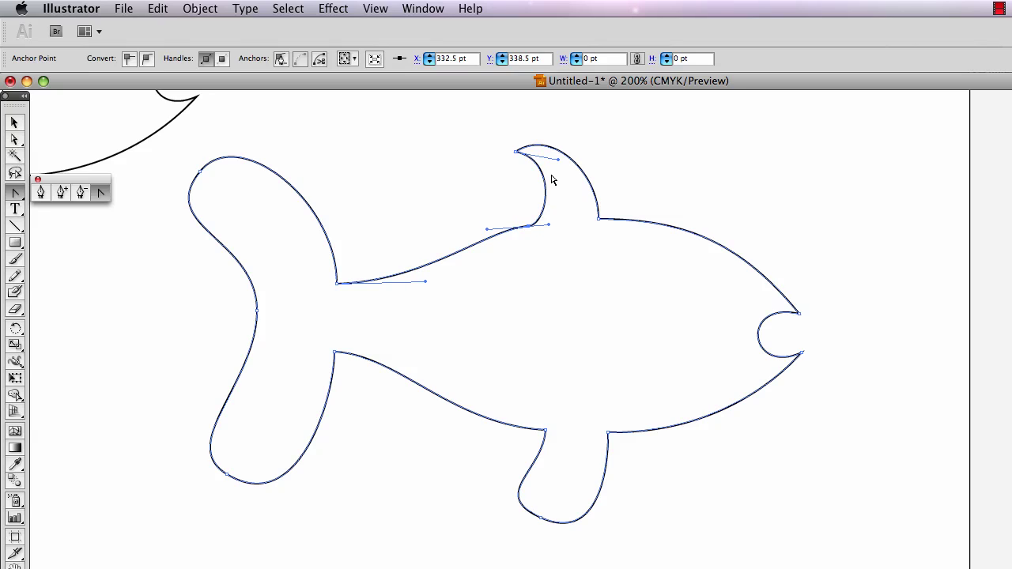
{"action": "left_click_drag", "start_coordinate": [559, 163], "coordinate": [560, 158]}
{"action": "left_click_drag", "start_coordinate": [337, 286], "coordinate": [405, 289]}
Step: Lengthen the fin-base and tail-junction handles and smooth the lower fin's front
{"action": "left_click_drag", "start_coordinate": [487, 228], "coordinate": [429, 230]}
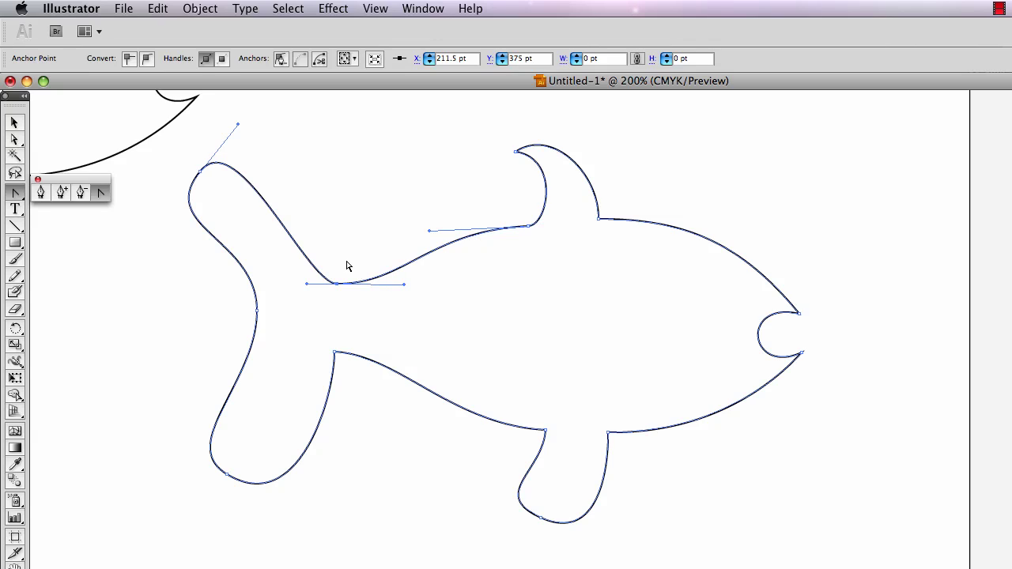
{"action": "left_click_drag", "start_coordinate": [334, 352], "coordinate": [376, 355]}
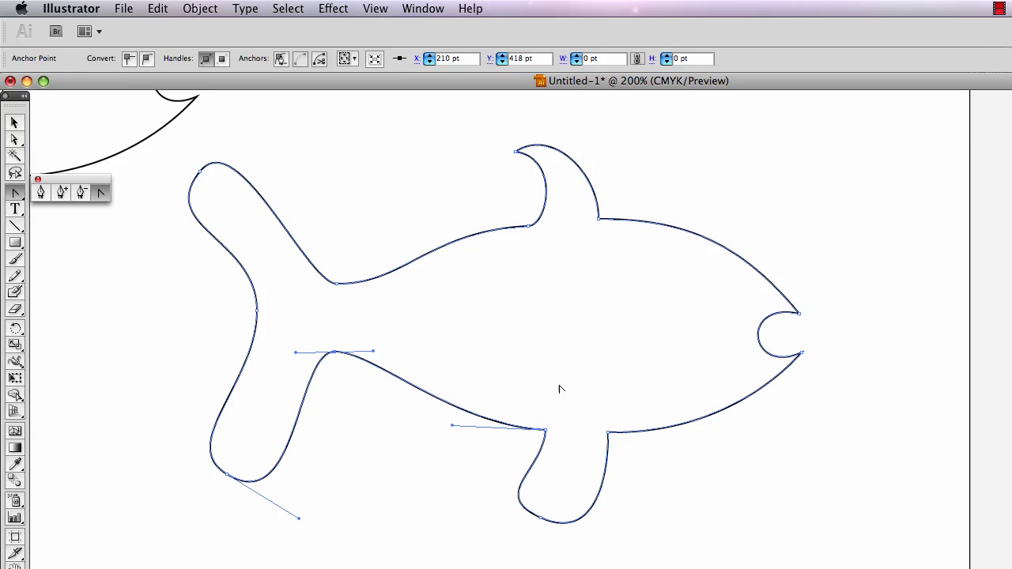
{"action": "left_click_drag", "start_coordinate": [546, 433], "coordinate": [589, 433]}
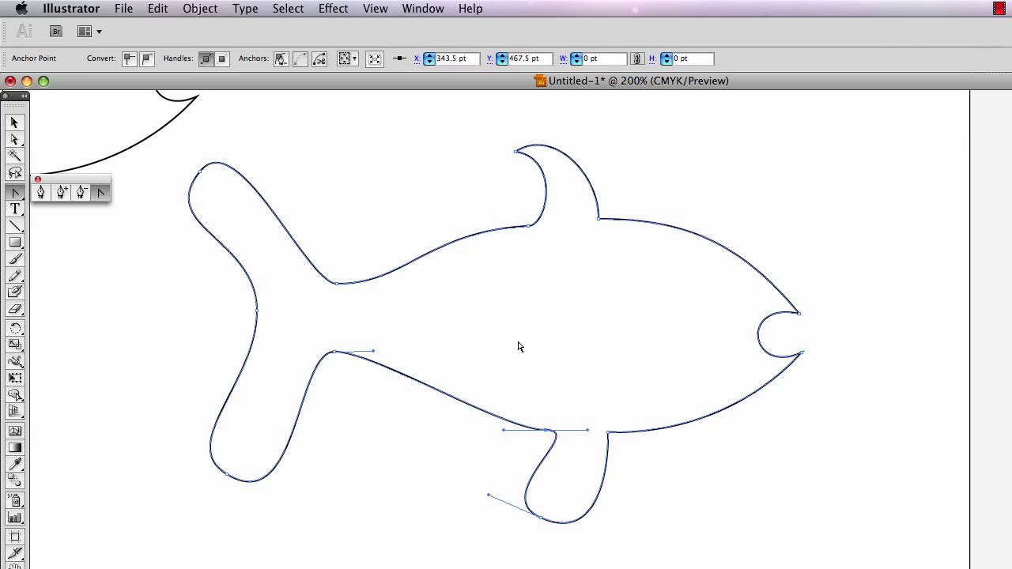
{"action": "left_click_drag", "start_coordinate": [505, 431], "coordinate": [461, 431]}
{"action": "left_click_drag", "start_coordinate": [379, 351], "coordinate": [412, 351]}
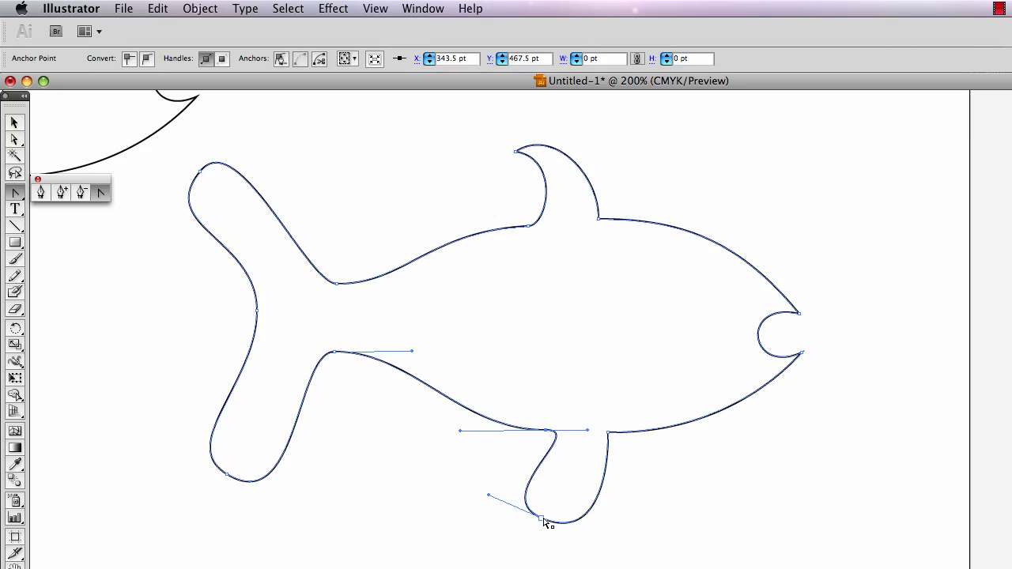
Step: Bend the lower belly fin into a sharp, swept-back hooked tip
{"action": "left_click_drag", "start_coordinate": [544, 519], "coordinate": [601, 544]}
{"action": "left_click_drag", "start_coordinate": [489, 497], "coordinate": [591, 505]}
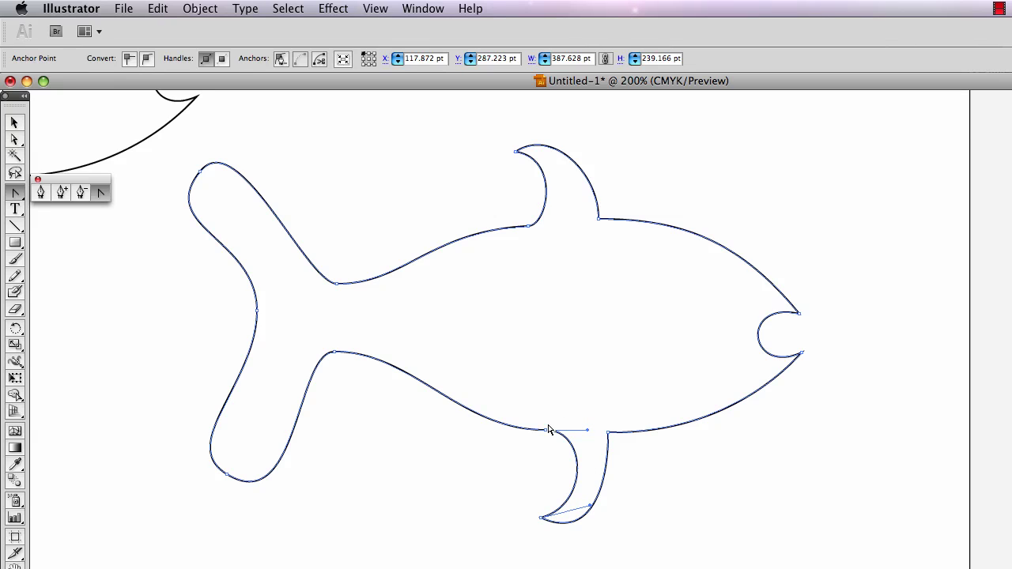
{"action": "left_click_drag", "start_coordinate": [547, 430], "coordinate": [520, 430]}
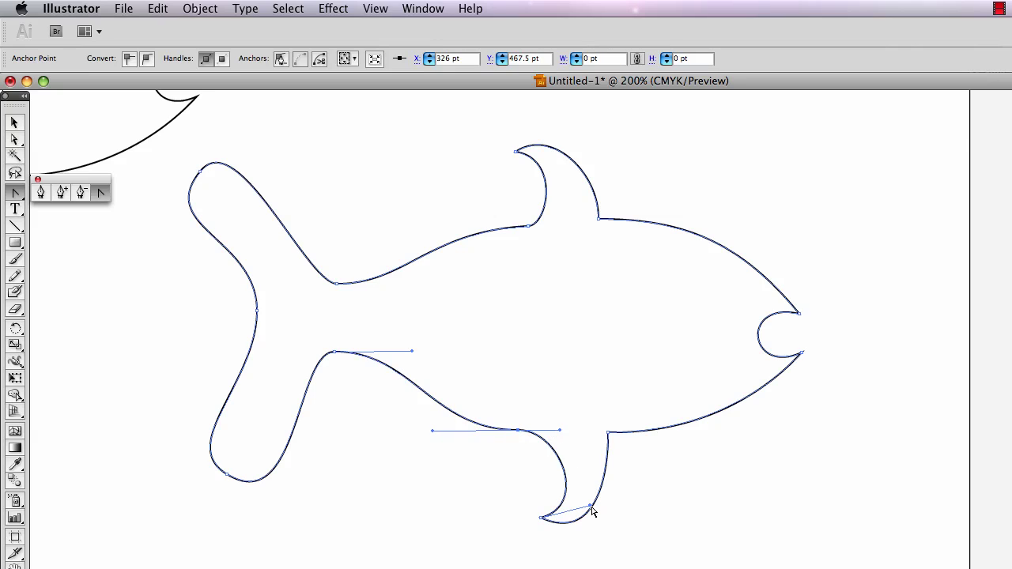
{"action": "left_click_drag", "start_coordinate": [590, 509], "coordinate": [606, 524]}
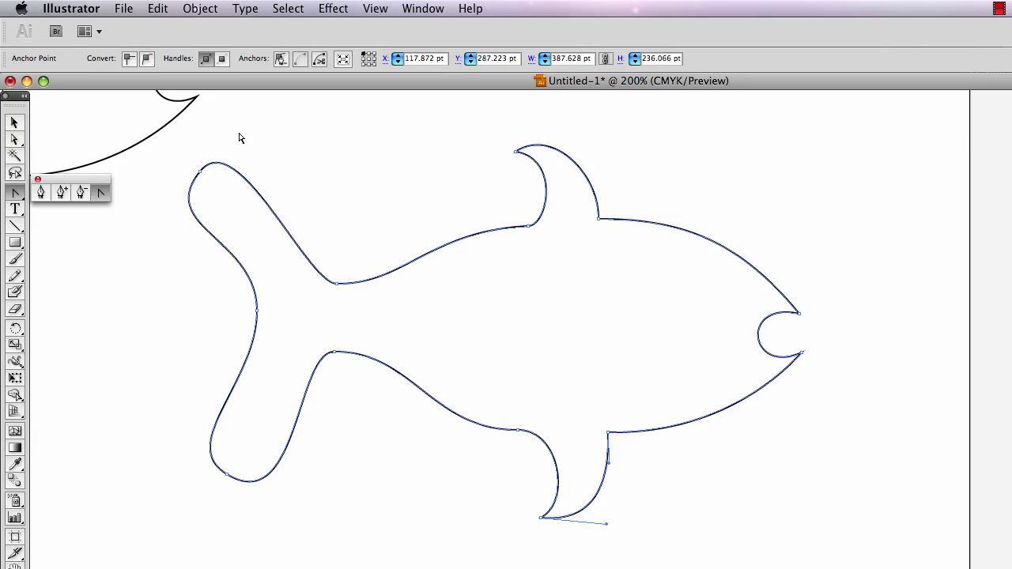
{"action": "left_click", "coordinate": [200, 172]}
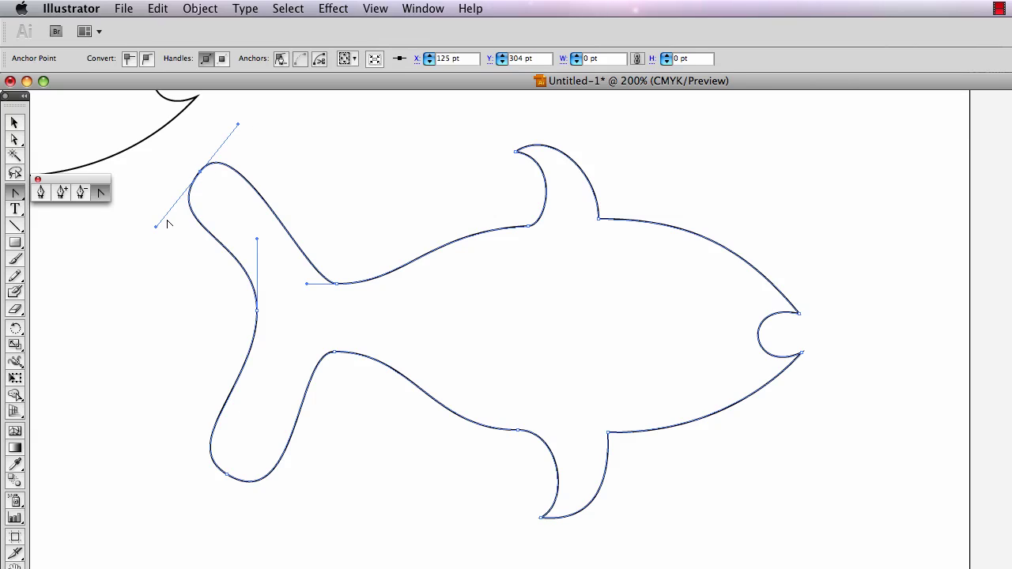
Step: Sharpen the upper tail lobe into a corner point and move its tip further left
{"action": "left_click_drag", "start_coordinate": [156, 229], "coordinate": [207, 230]}
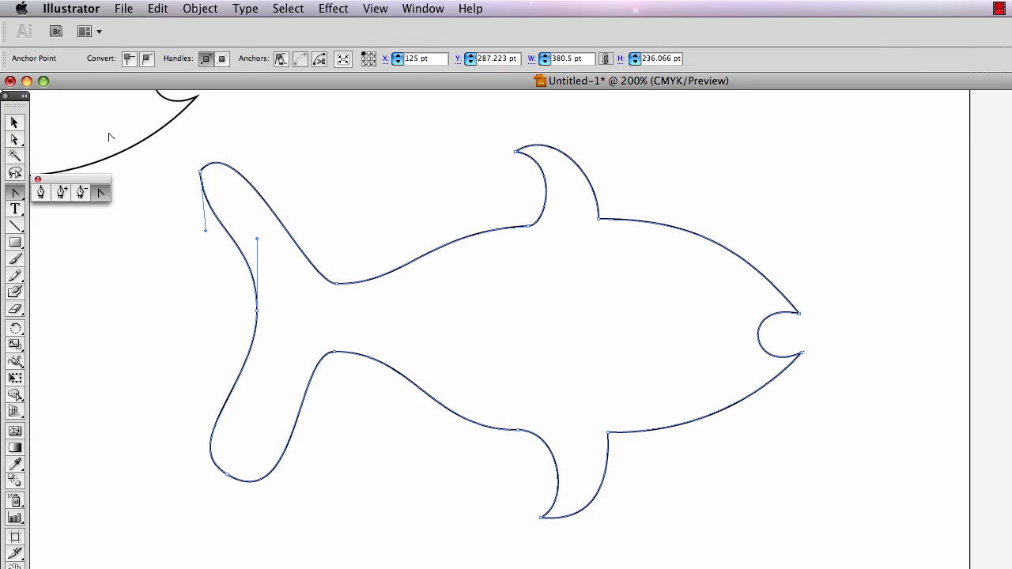
{"action": "left_click", "coordinate": [15, 139]}
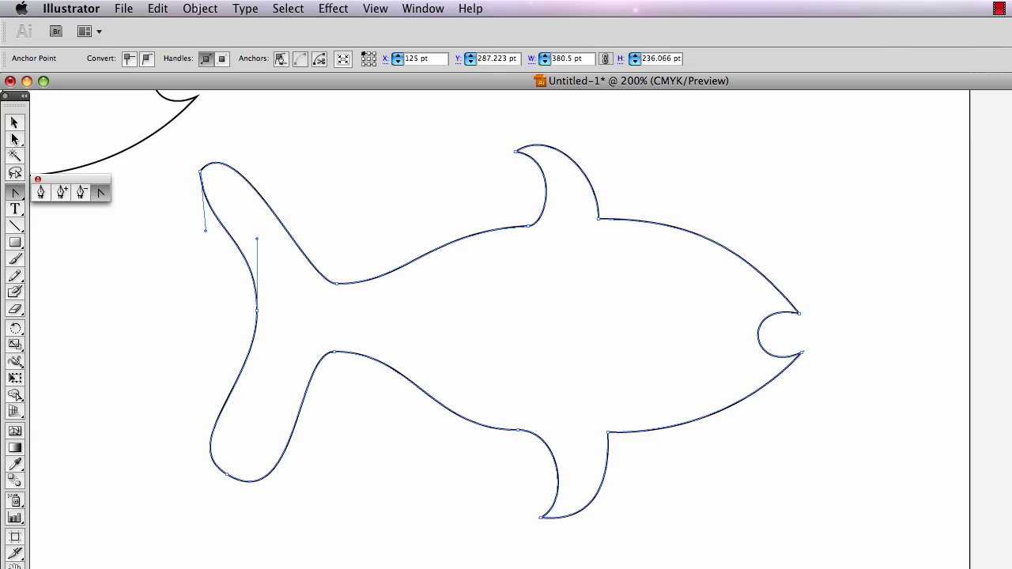
{"action": "left_click", "coordinate": [202, 170]}
{"action": "left_click_drag", "start_coordinate": [237, 125], "coordinate": [312, 129]}
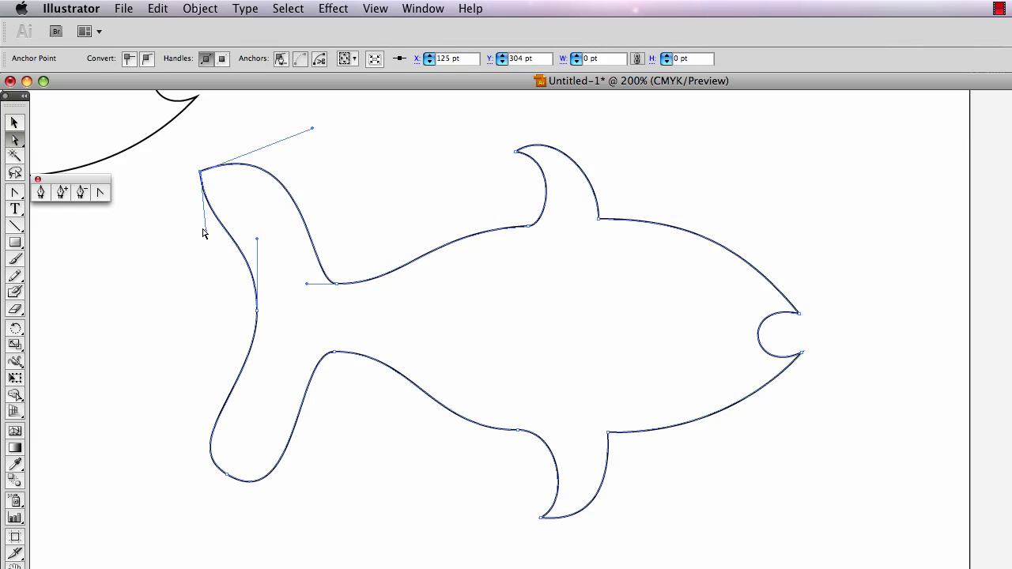
{"action": "left_click_drag", "start_coordinate": [206, 234], "coordinate": [198, 264]}
{"action": "left_click_drag", "start_coordinate": [200, 171], "coordinate": [184, 169]}
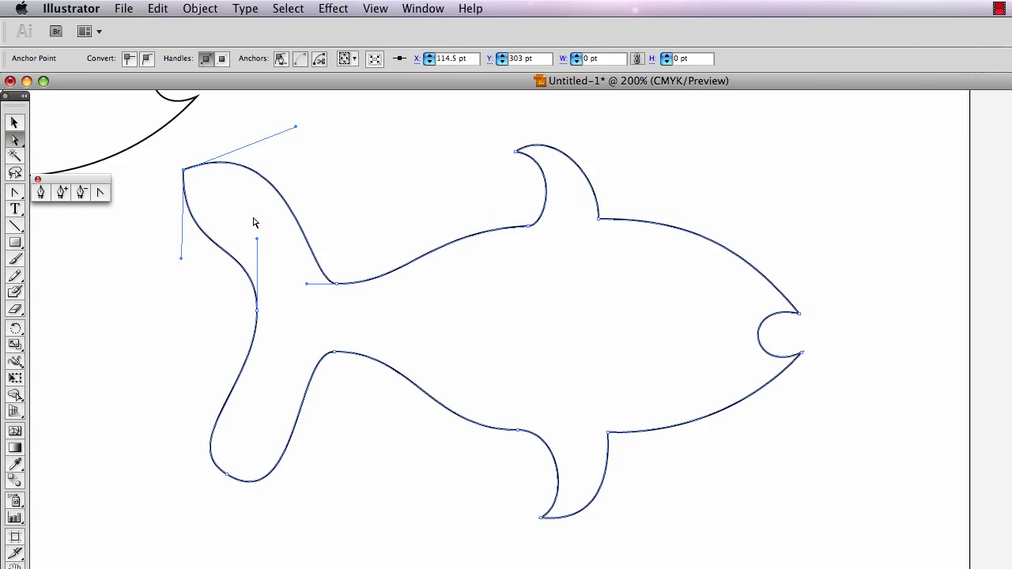
Step: Point the lower tail lobe, moving its tip left and reshaping its inner and bottom curves
{"action": "left_click", "coordinate": [228, 478]}
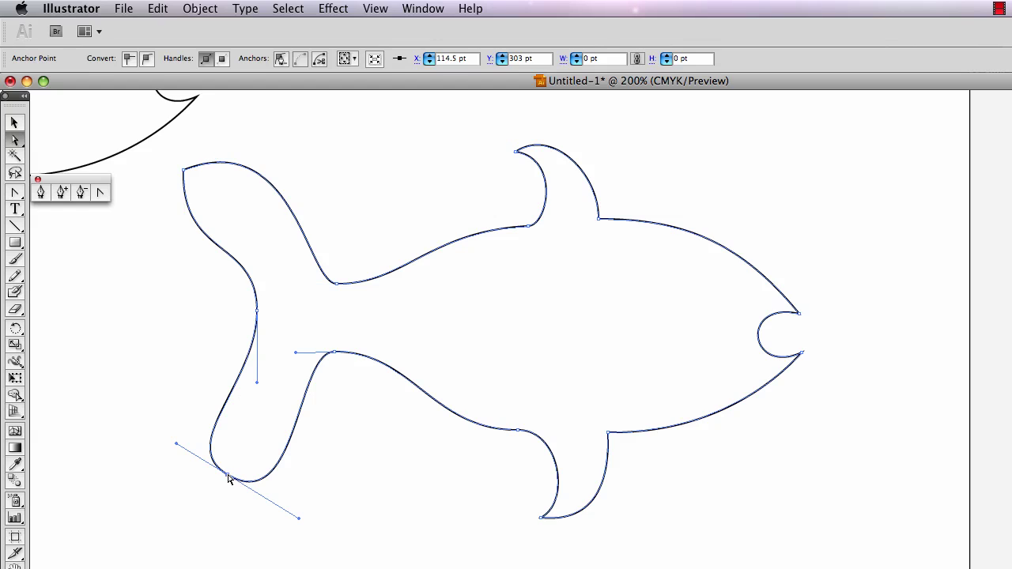
{"action": "left_click_drag", "start_coordinate": [228, 479], "coordinate": [209, 476]}
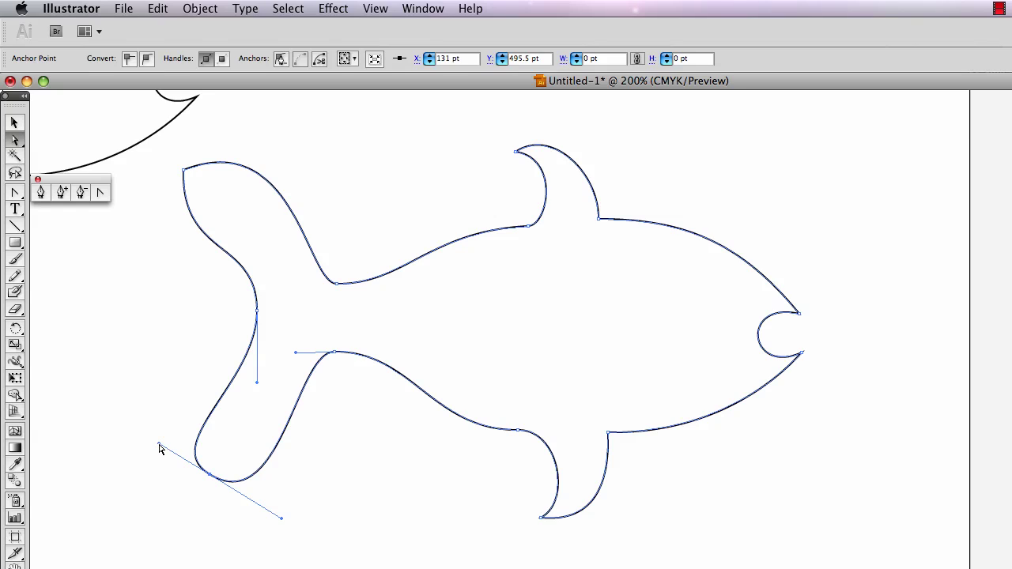
{"action": "left_click_drag", "start_coordinate": [160, 447], "coordinate": [210, 418]}
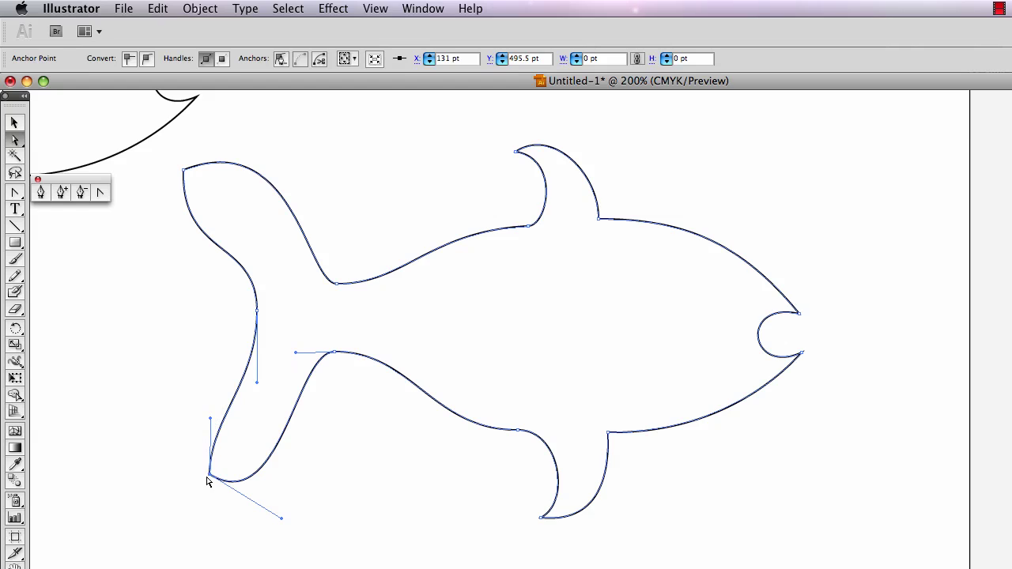
{"action": "left_click_drag", "start_coordinate": [207, 477], "coordinate": [174, 468]}
{"action": "left_click_drag", "start_coordinate": [178, 408], "coordinate": [176, 389]}
{"action": "left_click_drag", "start_coordinate": [250, 512], "coordinate": [289, 491]}
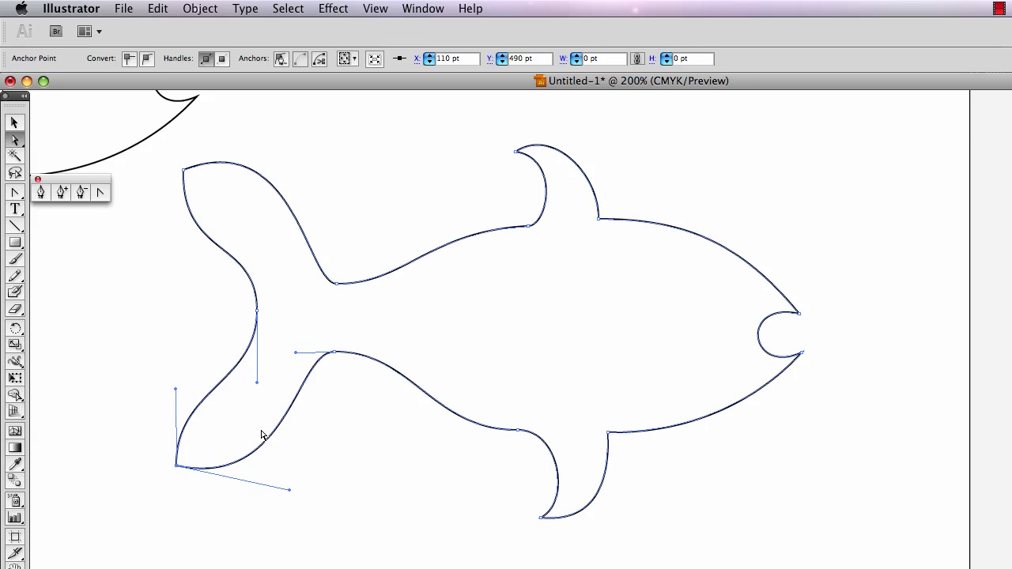
{"action": "left_click_drag", "start_coordinate": [258, 385], "coordinate": [205, 324]}
{"action": "key", "text": "super+z"}
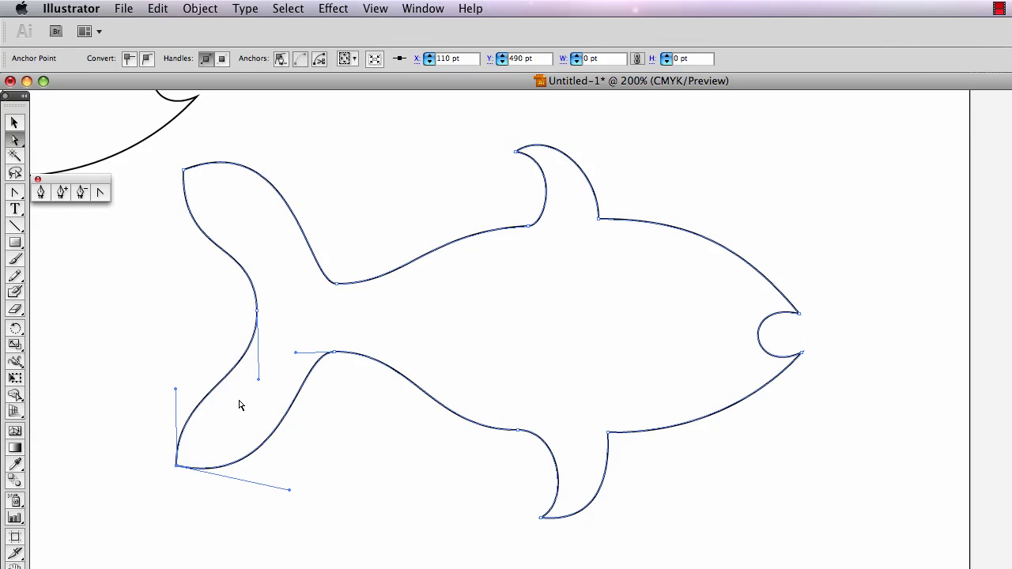
{"action": "left_click_drag", "start_coordinate": [176, 390], "coordinate": [174, 365]}
{"action": "left_click_drag", "start_coordinate": [289, 492], "coordinate": [302, 480]}
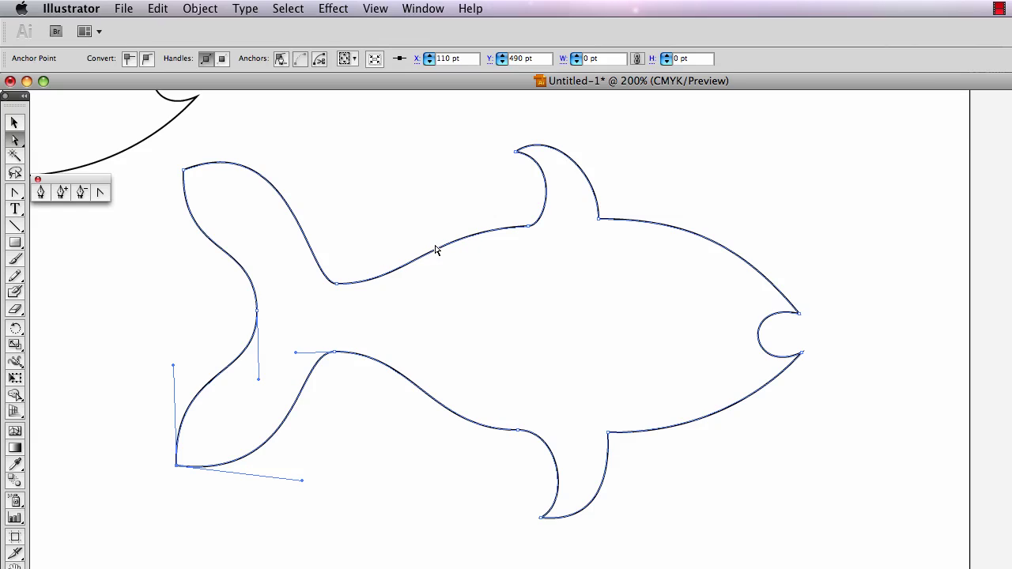
Step: Add two anchors behind the dorsal fin and pull them up into a small hooked spike
{"action": "left_click", "coordinate": [62, 192]}
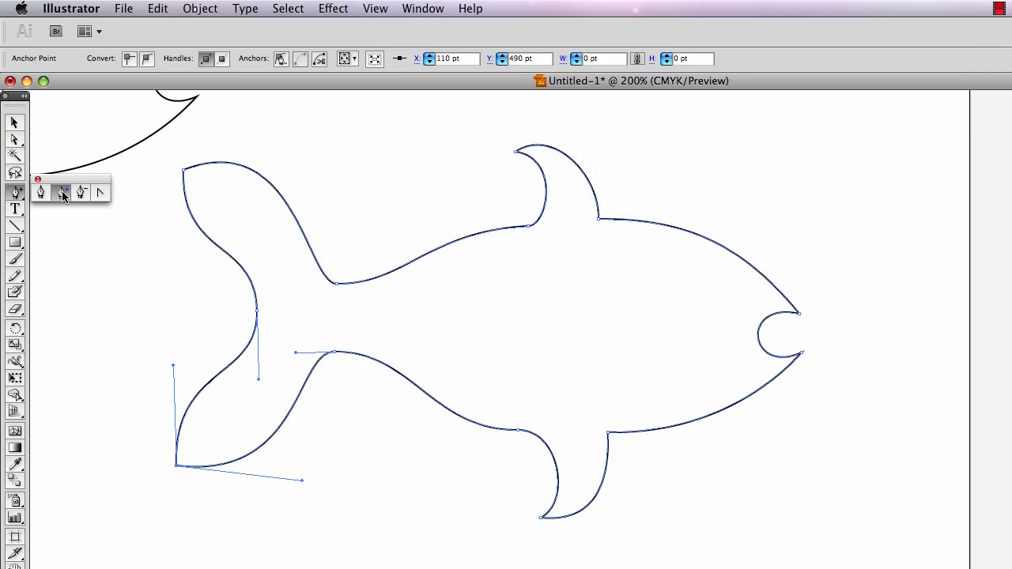
{"action": "left_click", "coordinate": [481, 235]}
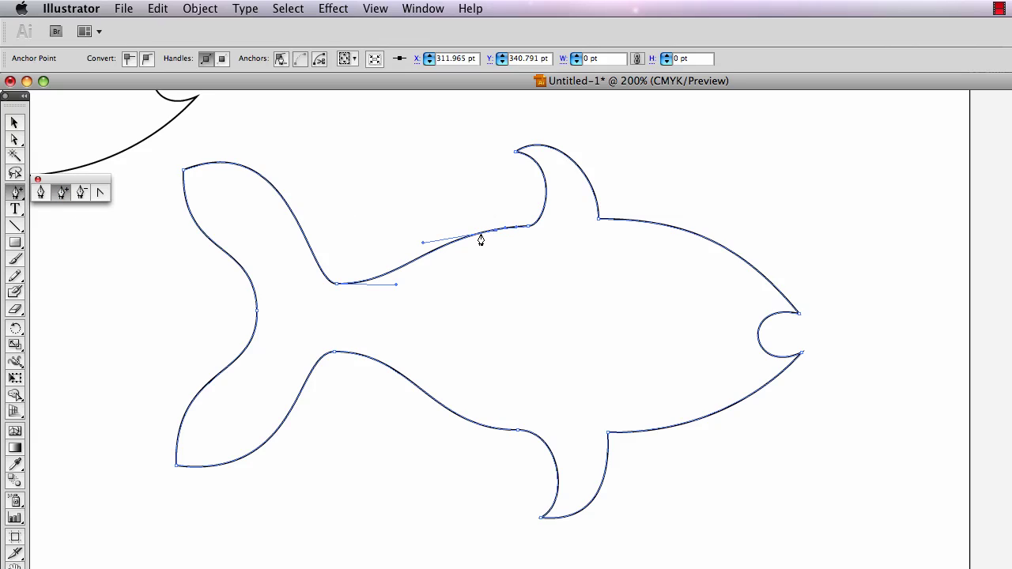
{"action": "left_click", "coordinate": [465, 238]}
{"action": "key", "text": "a"}
{"action": "left_click_drag", "start_coordinate": [482, 235], "coordinate": [436, 200]}
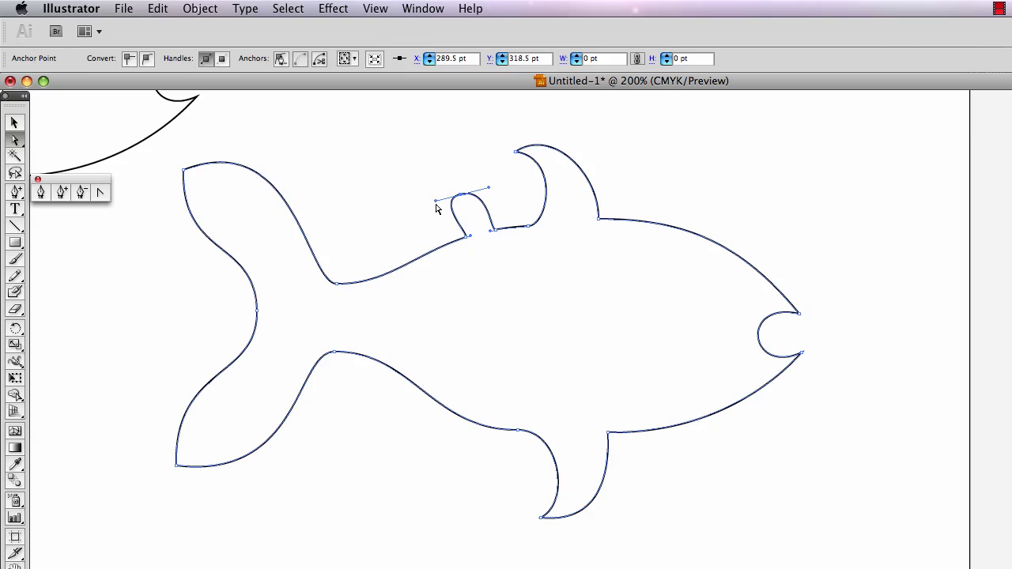
{"action": "left_click_drag", "start_coordinate": [459, 217], "coordinate": [498, 210]}
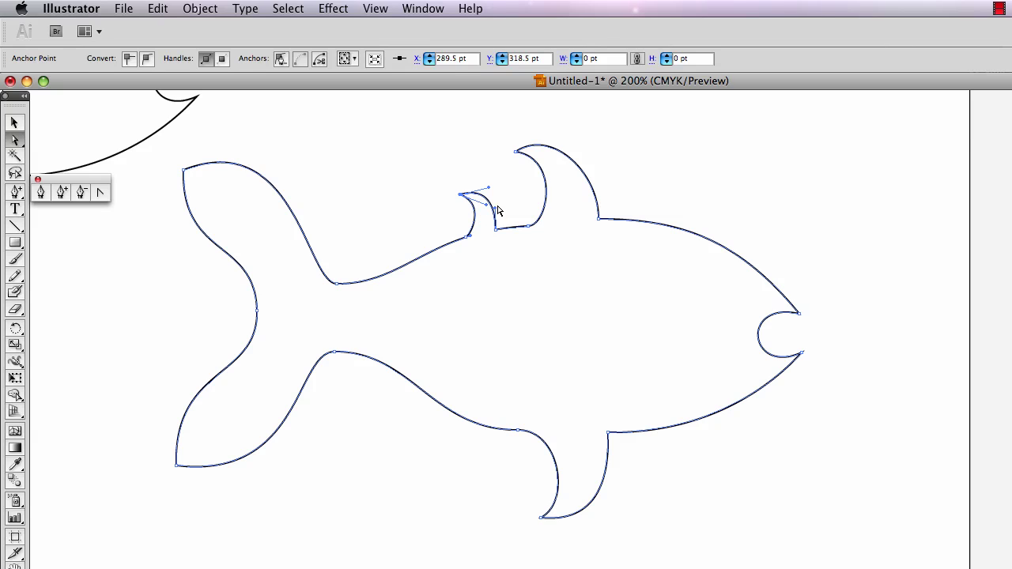
{"action": "mouse_move", "coordinate": [465, 242]}
{"action": "left_mouse_down"}
{"action": "mouse_move", "coordinate": [450, 246]}
{"action": "mouse_move", "coordinate": [460, 244]}
{"action": "left_mouse_up"}
Step: Refine the small fin's front edge and the back curve leading to the tail notch
{"action": "key", "text": "super+shift+a"}
{"action": "left_click", "coordinate": [463, 242]}
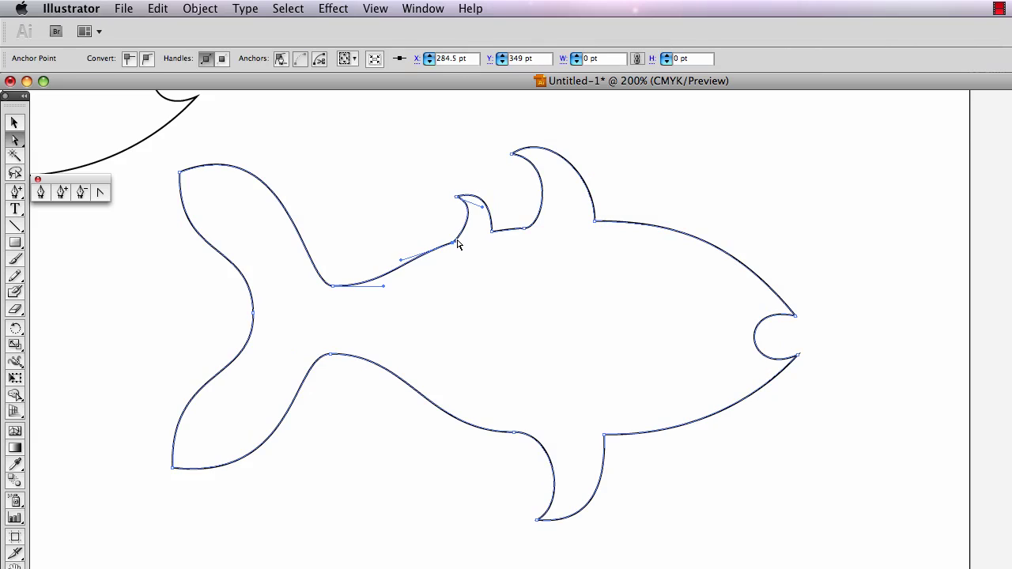
{"action": "left_click_drag", "start_coordinate": [465, 242], "coordinate": [471, 240]}
{"action": "left_click_drag", "start_coordinate": [385, 290], "coordinate": [396, 288]}
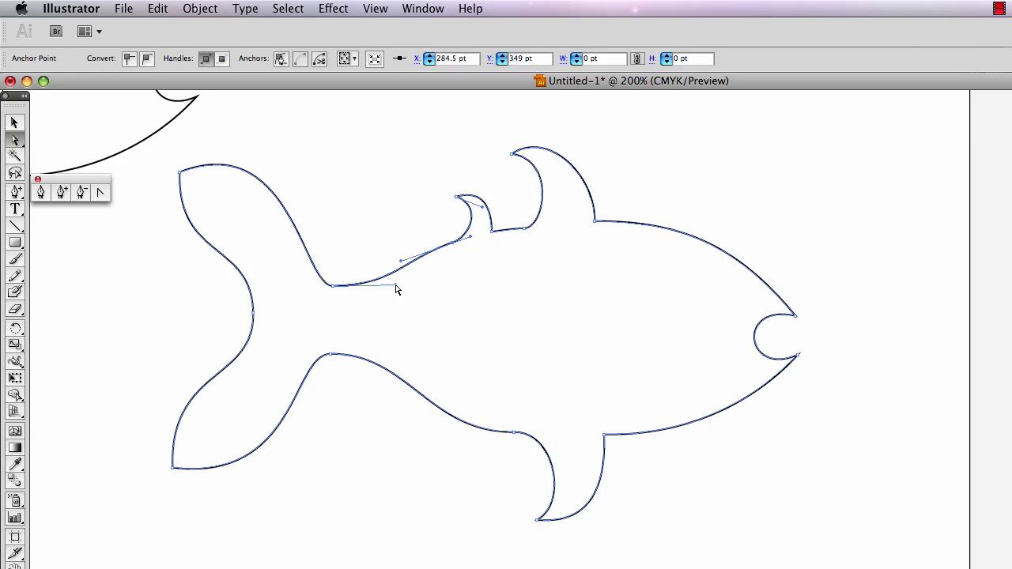
{"action": "left_click_drag", "start_coordinate": [396, 288], "coordinate": [334, 249]}
Step: Make the notch where the upper tail meets the back a smooth curve
{"action": "left_click", "coordinate": [333, 286]}
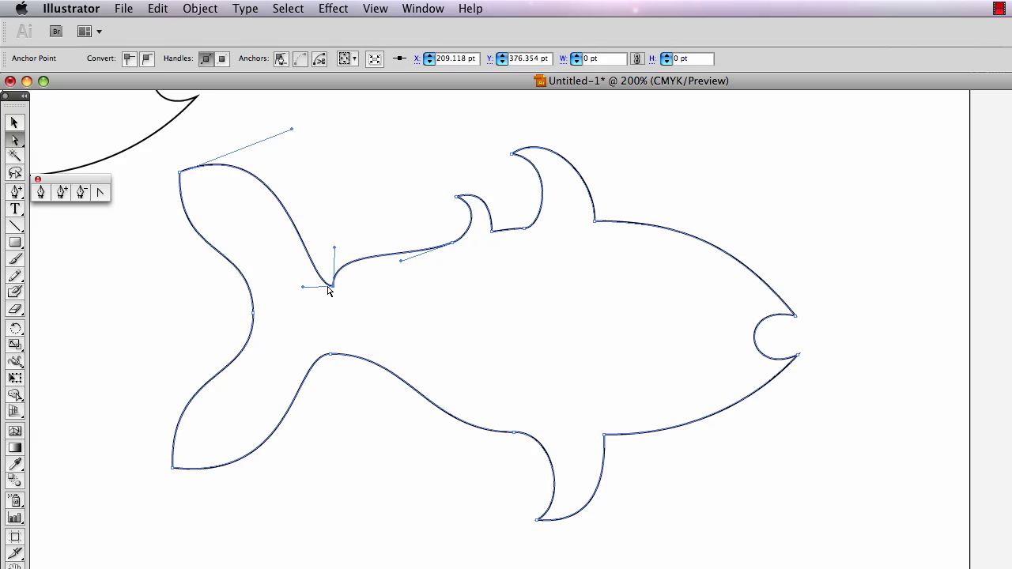
{"action": "left_click", "coordinate": [101, 192]}
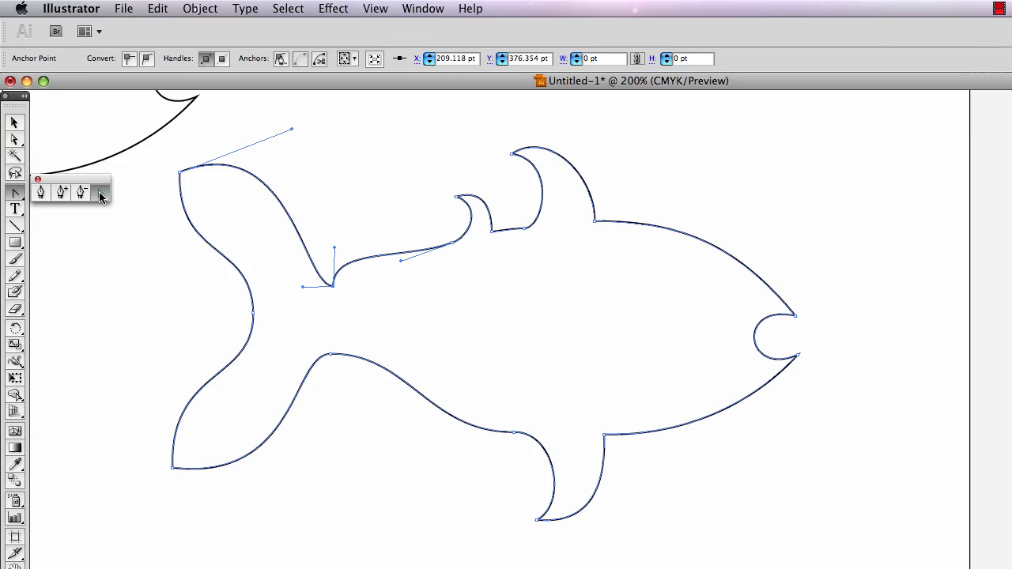
{"action": "left_click_drag", "start_coordinate": [332, 287], "coordinate": [292, 286]}
Step: Spread the tail by moving the upper tip up-left and the lower tip slightly left
{"action": "left_click", "coordinate": [14, 139]}
{"action": "left_click_drag", "start_coordinate": [181, 175], "coordinate": [150, 164]}
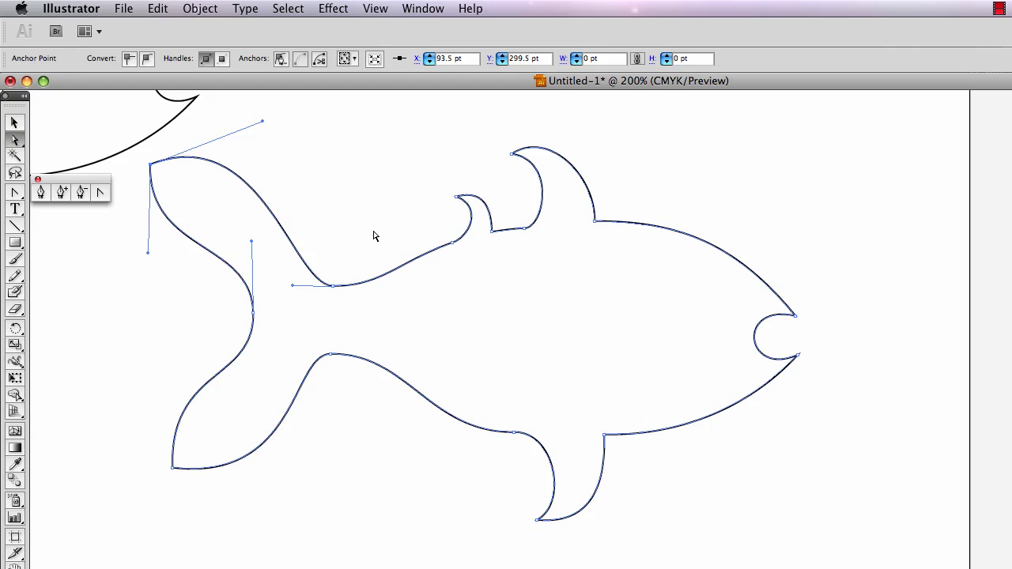
{"action": "left_click_drag", "start_coordinate": [174, 469], "coordinate": [167, 471]}
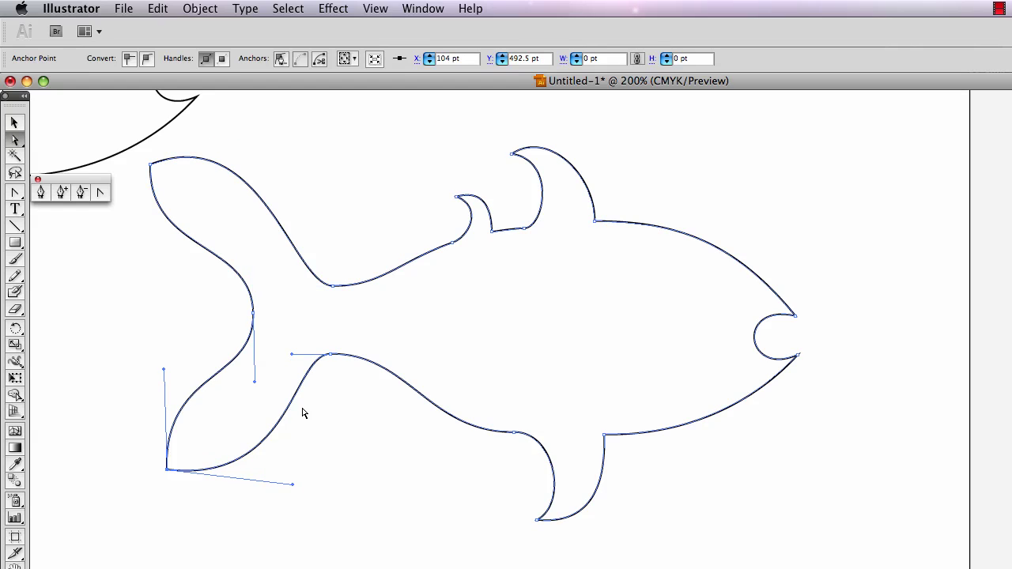